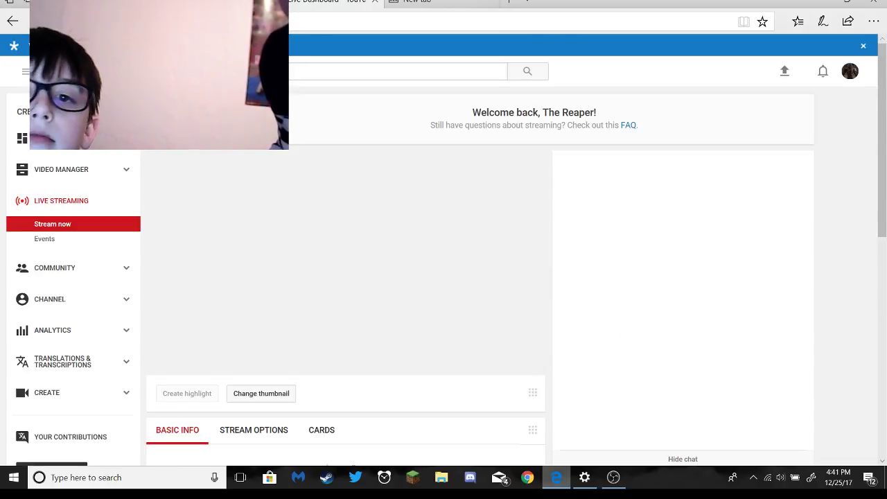
scroll(443, 277, "down", 2)
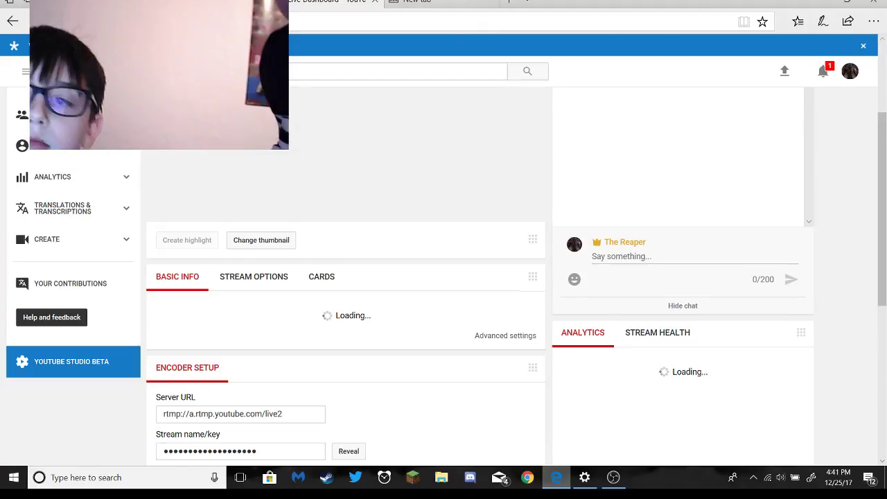
scroll(234, 192, "up", 3)
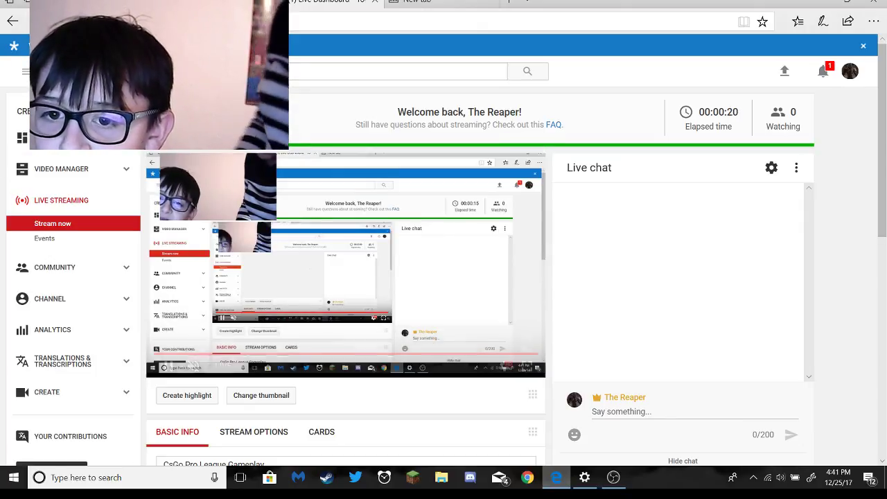
left_click(537, 368)
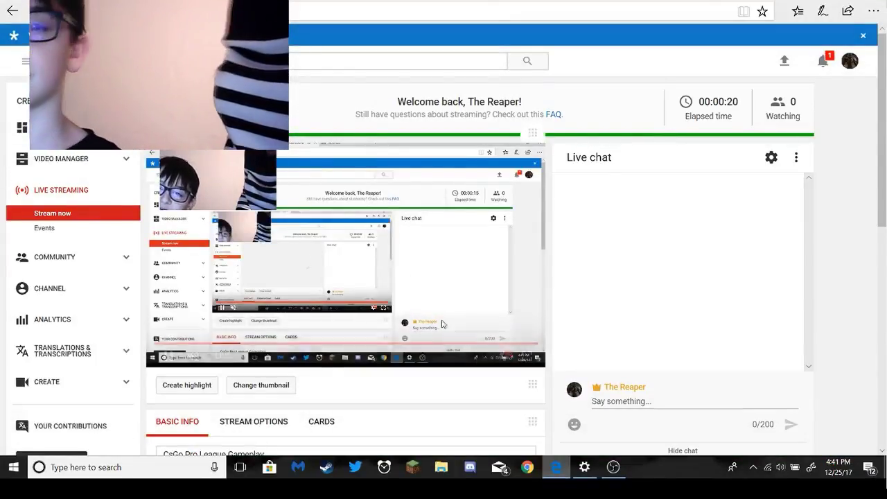
mouse_move(531, 357)
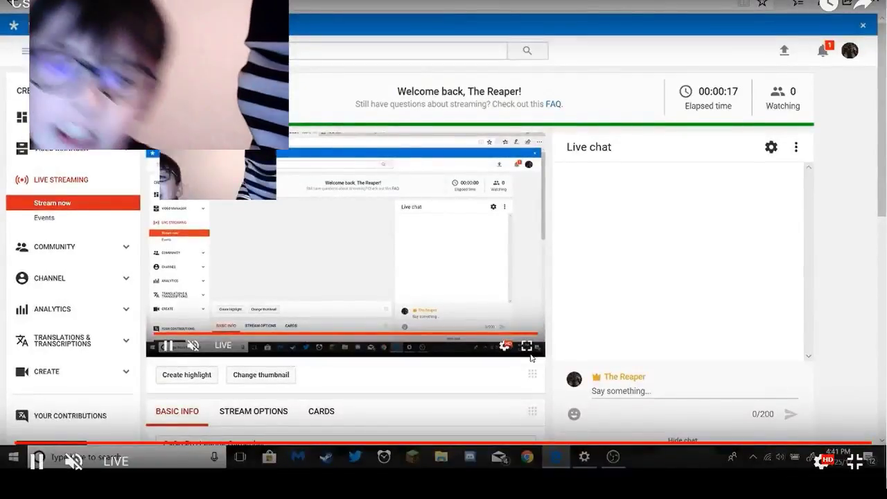
key("Escape")
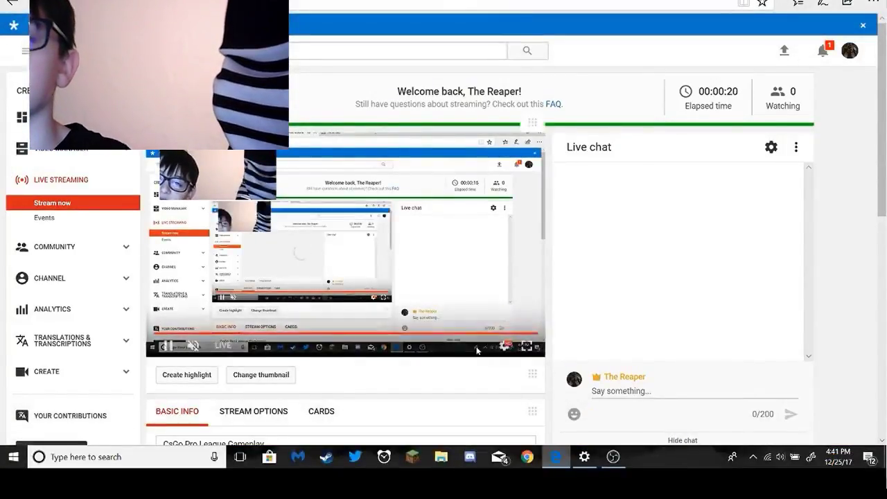
scroll(531, 349, "down", 1)
key("f")
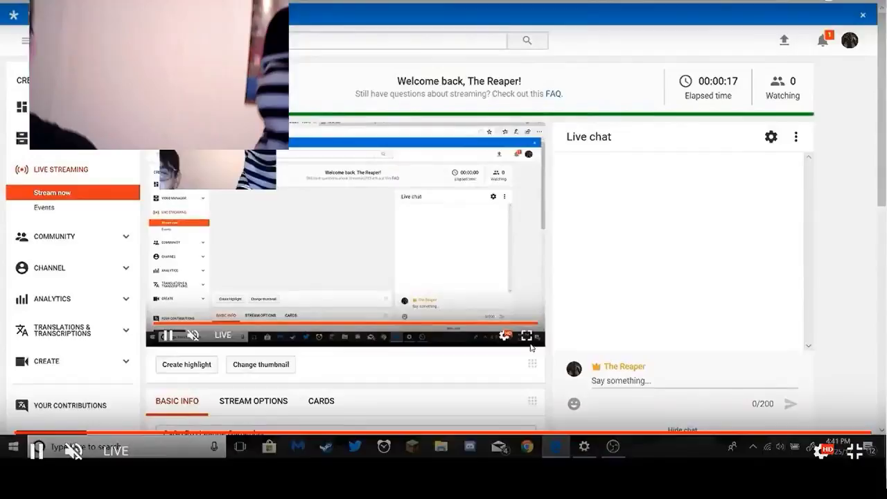
key("Escape")
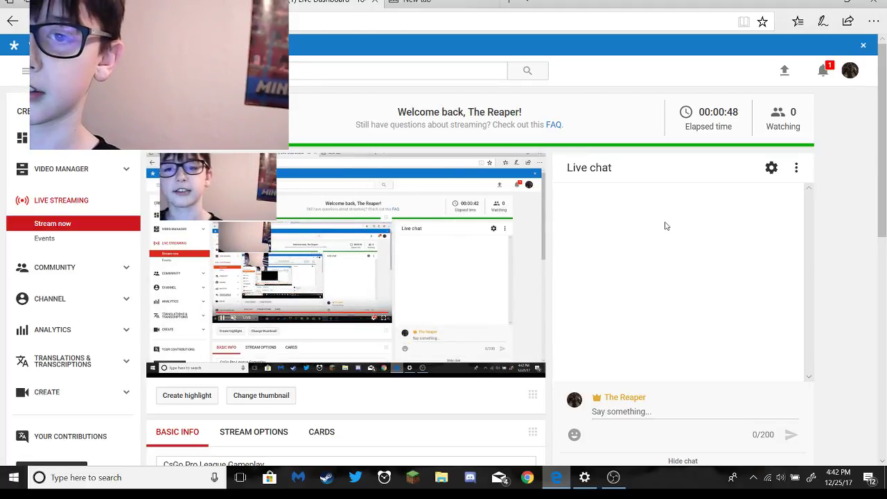
scroll(666, 226, "down", 1)
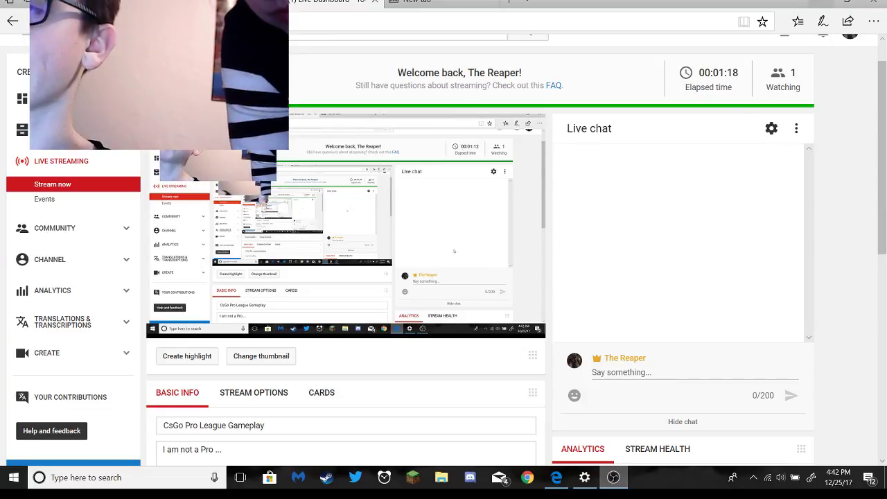
- Switch to the OBS Studio window where streaming and recording are still running
left_click(614, 477)
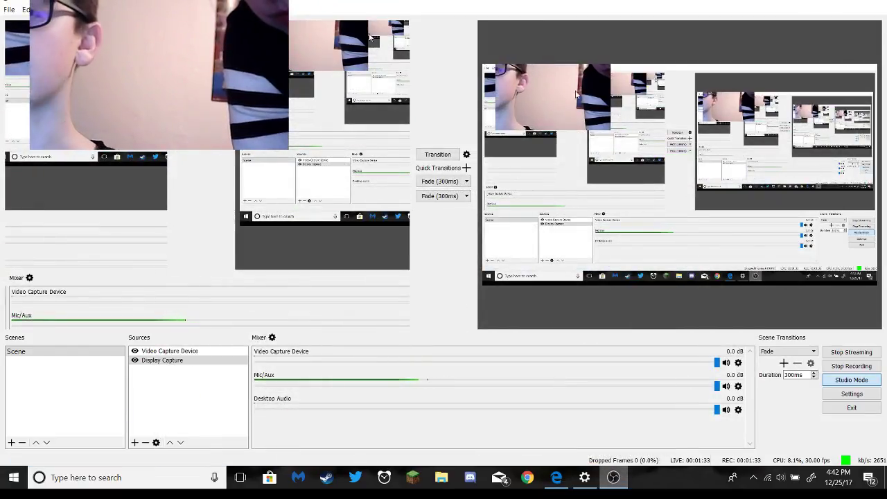